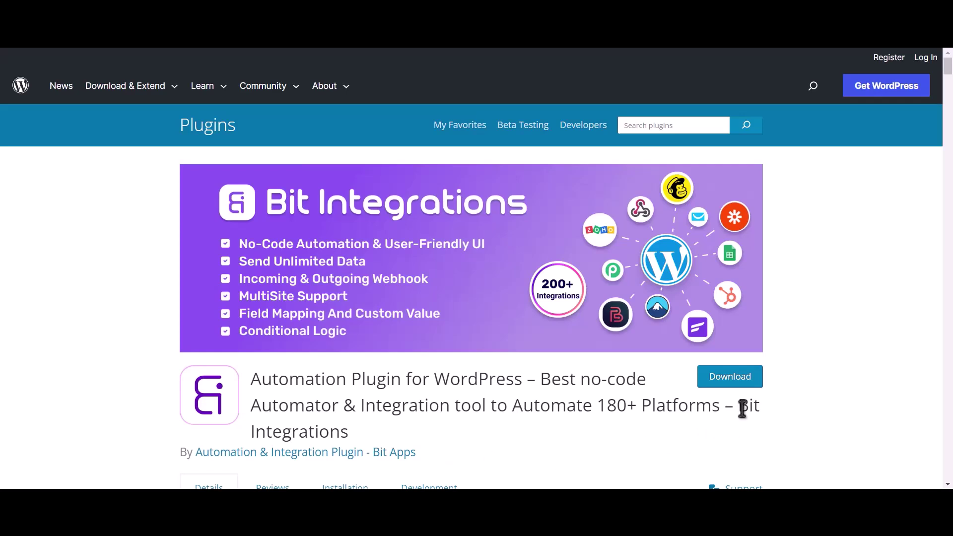
- Highlight the Bit Integrations plugin name, then start a new integration flow in the WordPress admin
drag(740, 406, 750, 428)
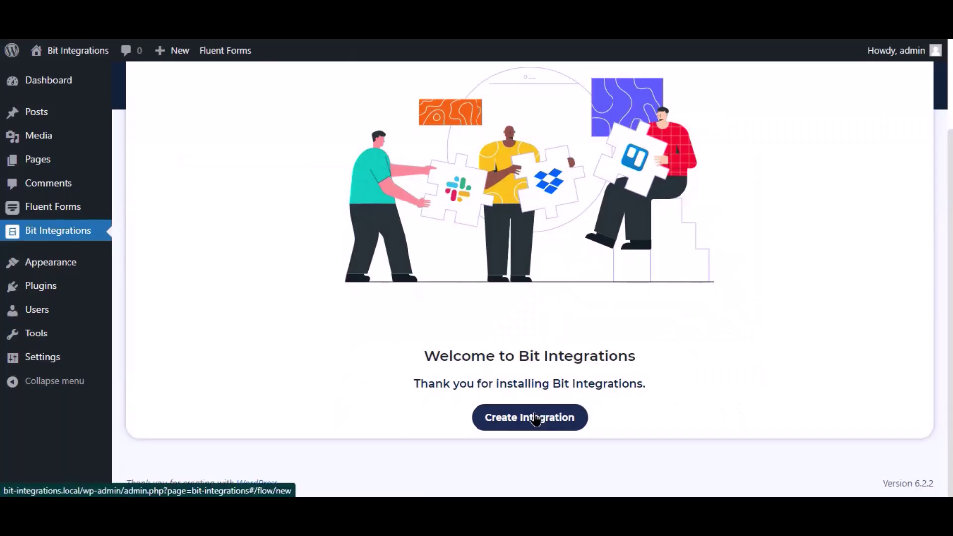
click(535, 418)
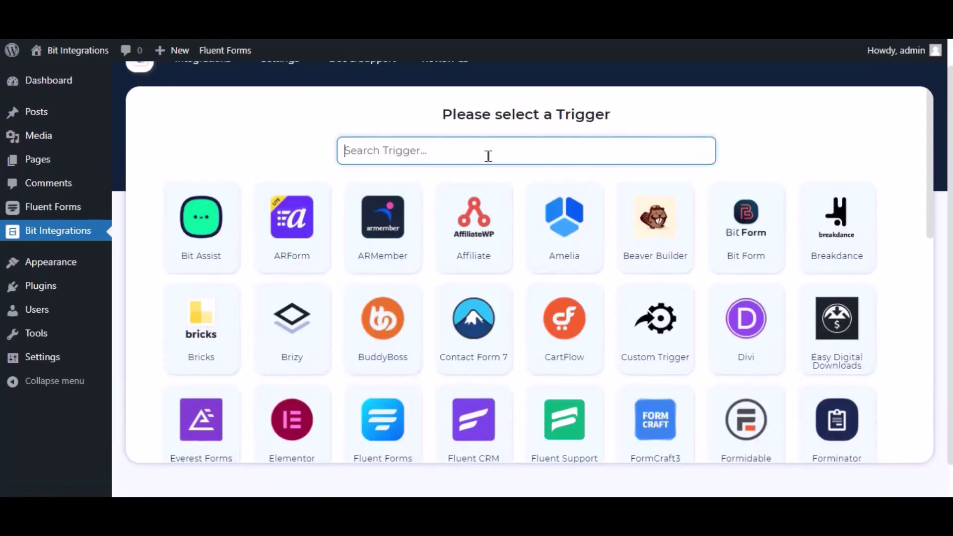
- Set the flow trigger to Fluent Forms with the Contact Form Demo form and continue
text(fluent forms)
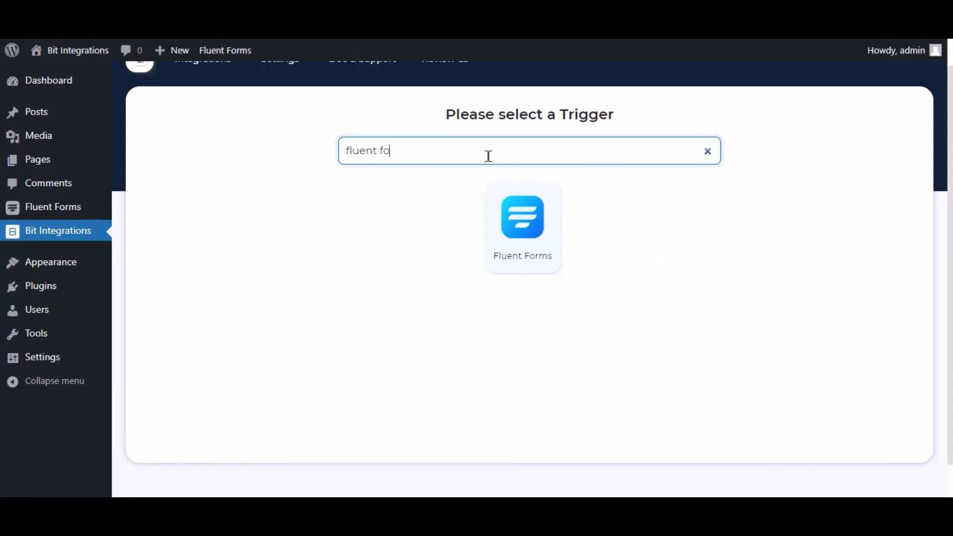
click(528, 222)
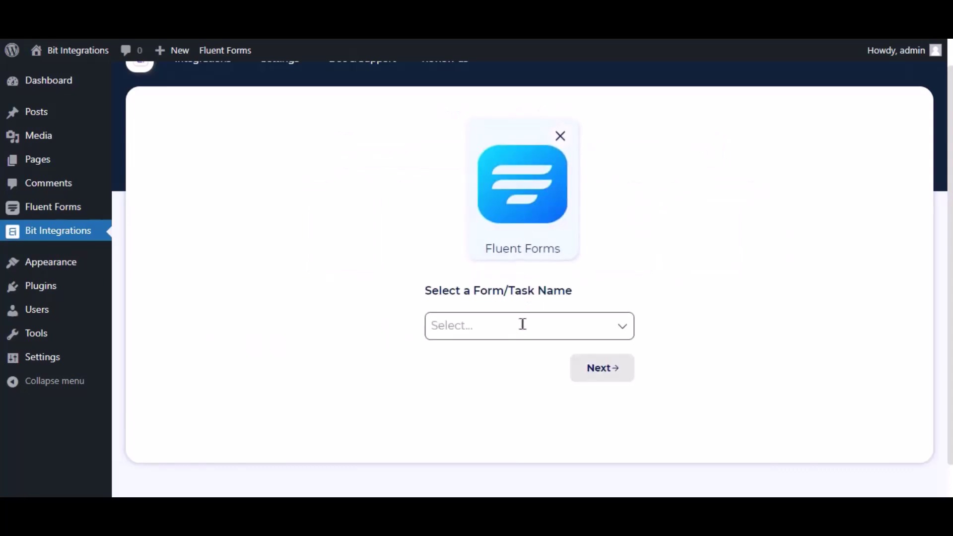
click(523, 323)
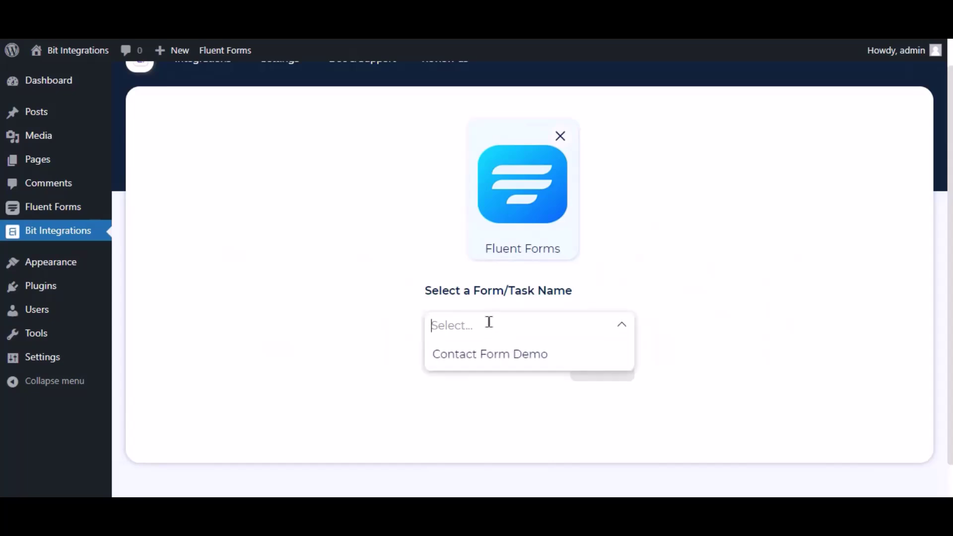
click(485, 350)
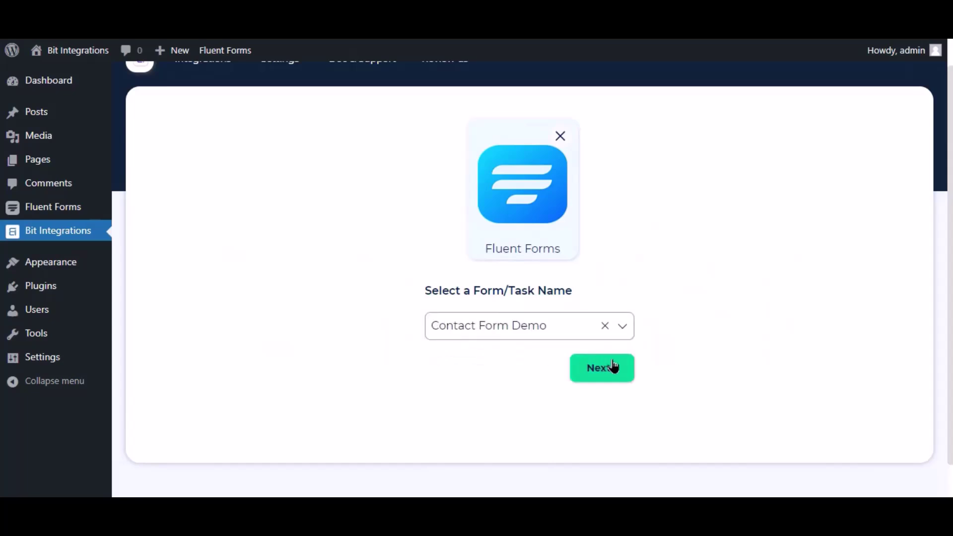
click(613, 366)
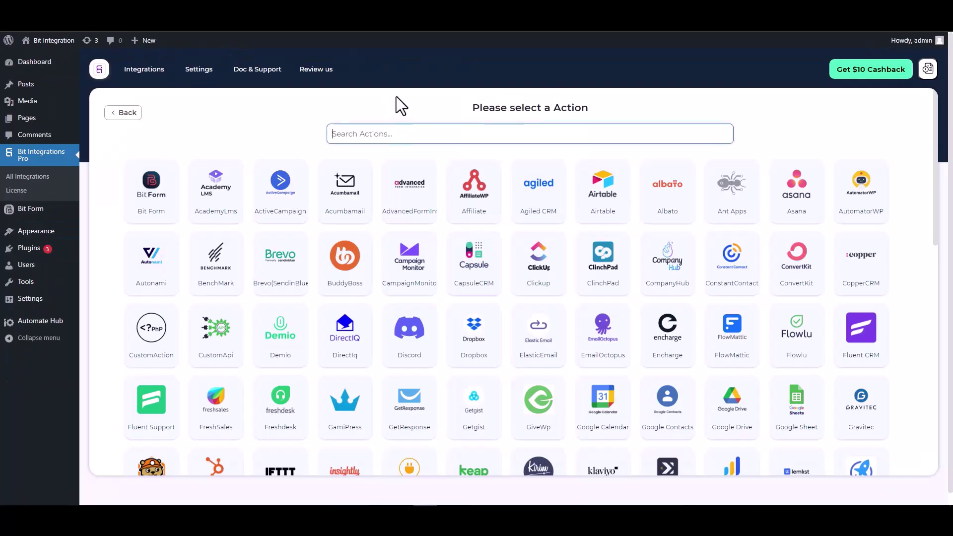
- Pick ConstantContact as the action and open the Constant Contact applications portal
text(con)
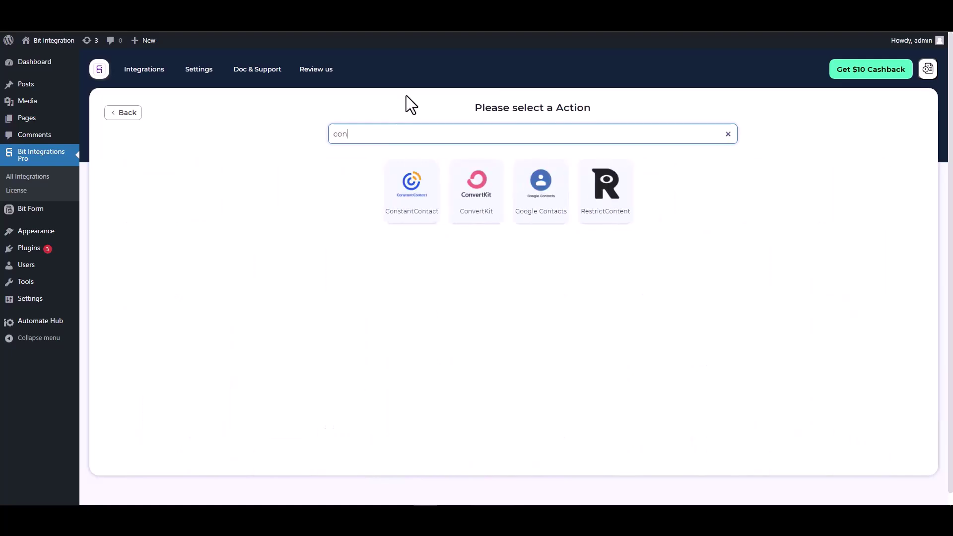
click(403, 204)
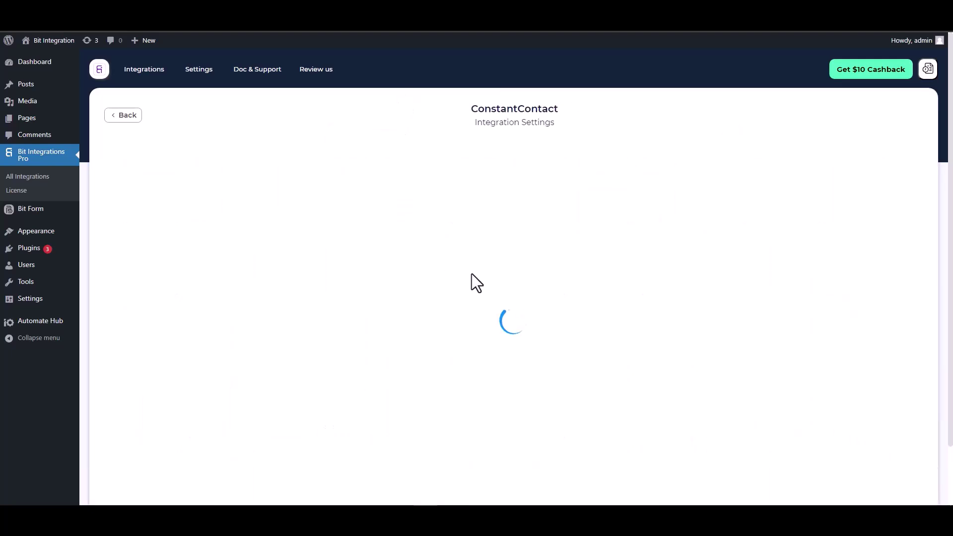
scroll(456, 229, down, 2)
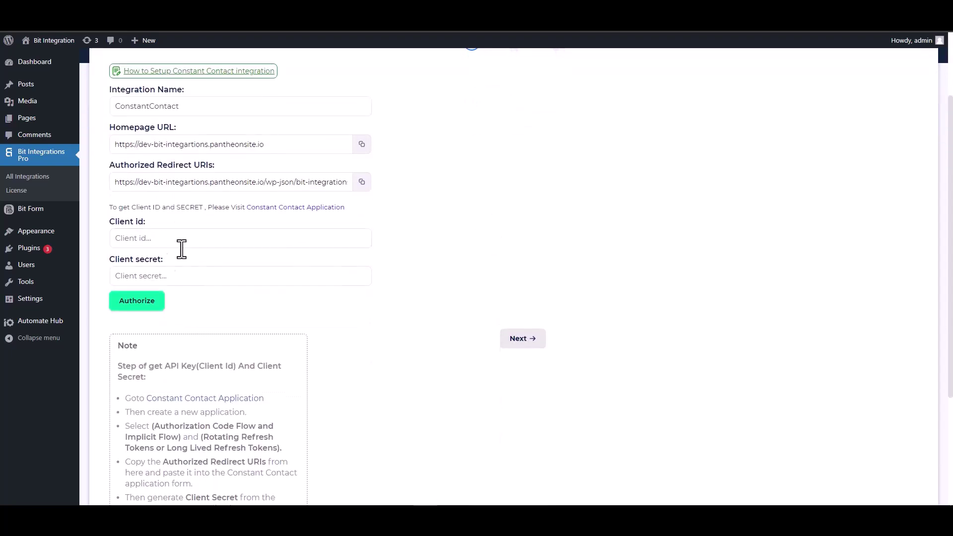
click(290, 209)
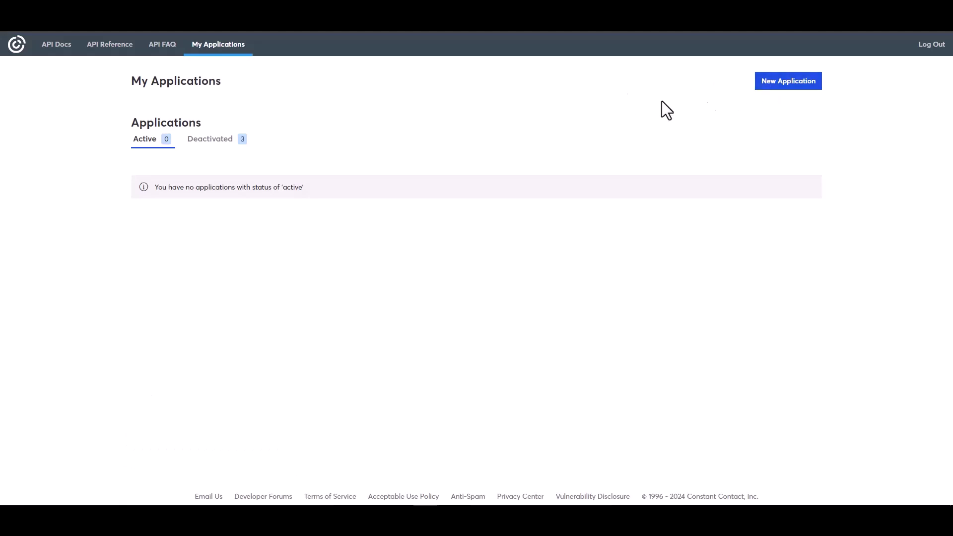
- Create a Constant Contact app named 'Bit Integrations' using Long Lived Refresh Tokens
click(774, 84)
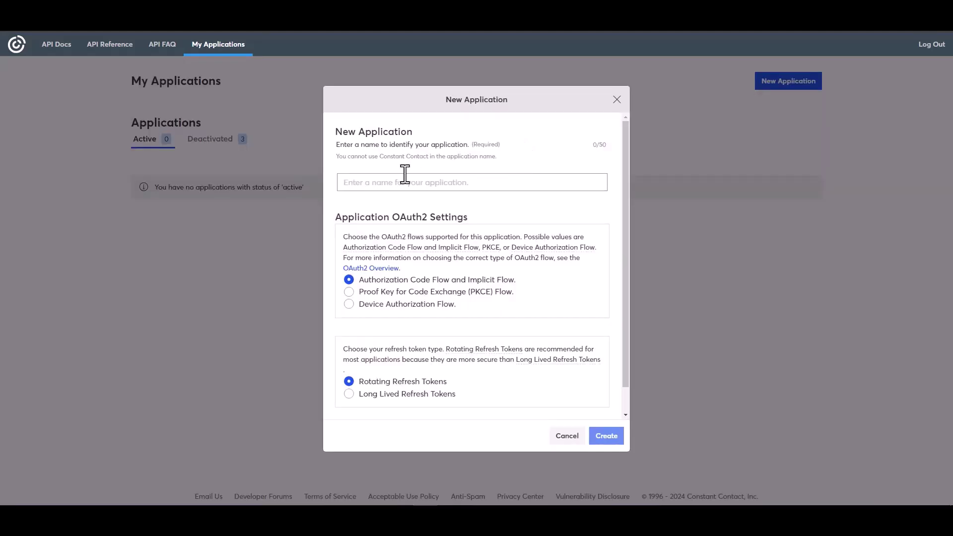
click(377, 183)
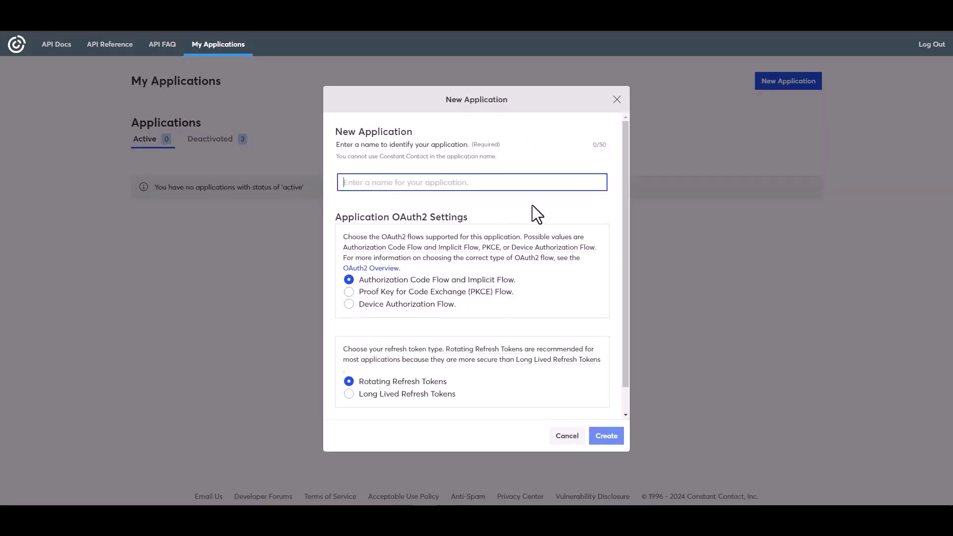
text(Bit)
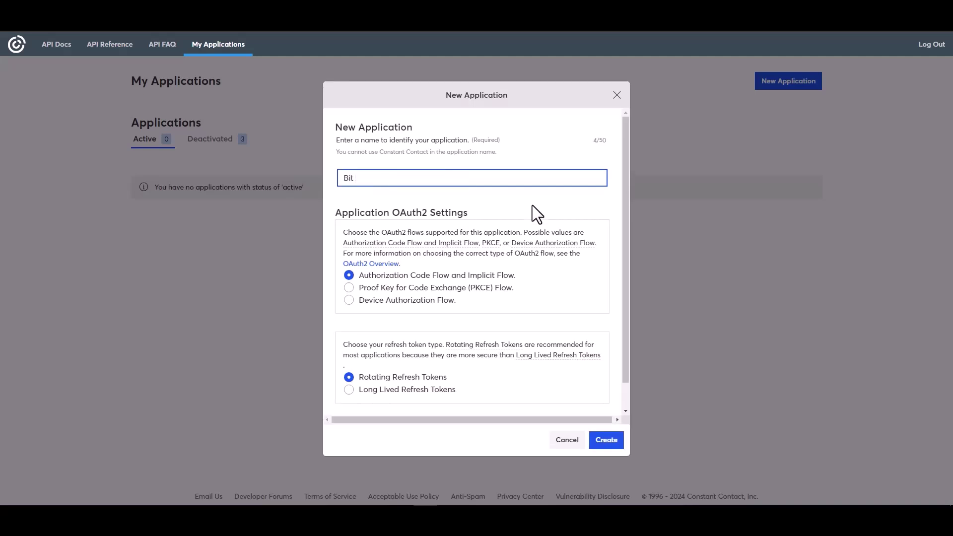
text( Integrations)
click(360, 391)
click(604, 440)
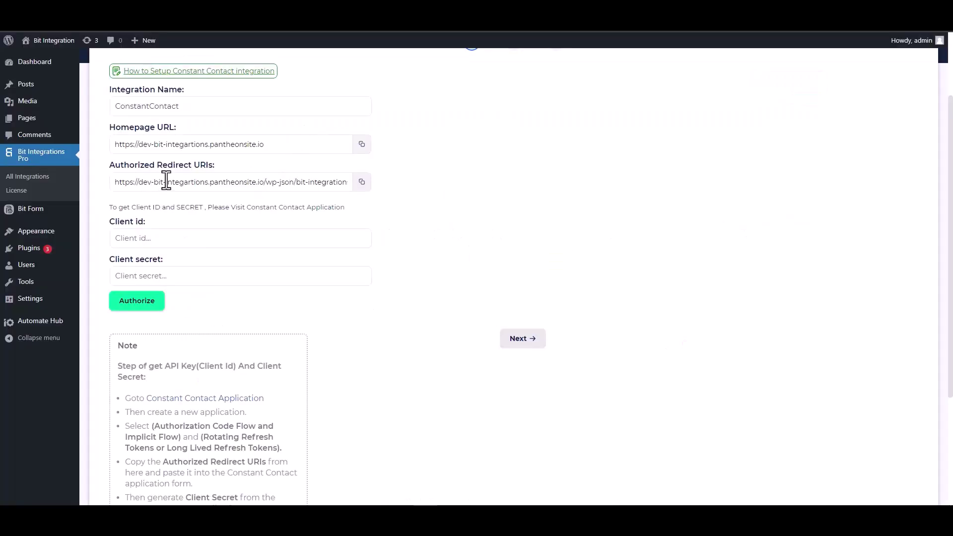
click(362, 184)
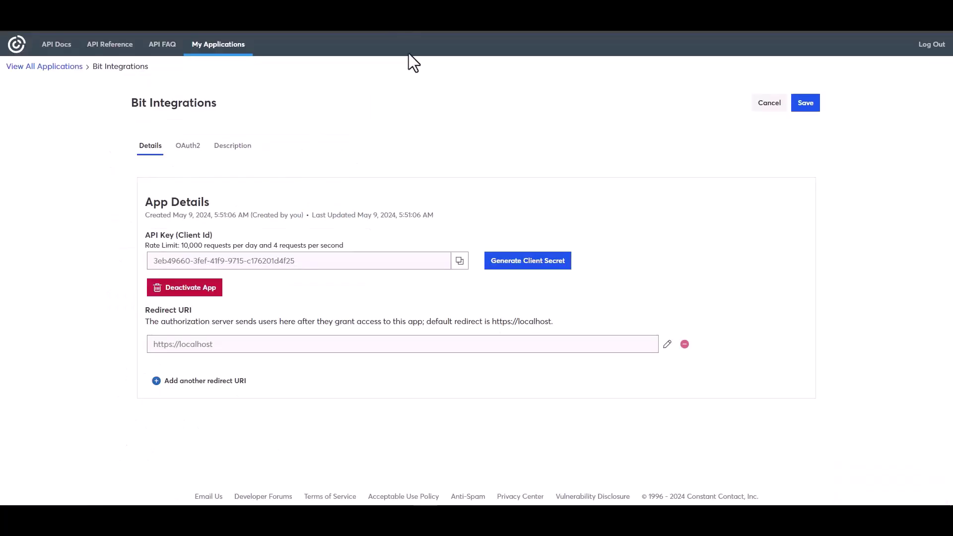
click(526, 268)
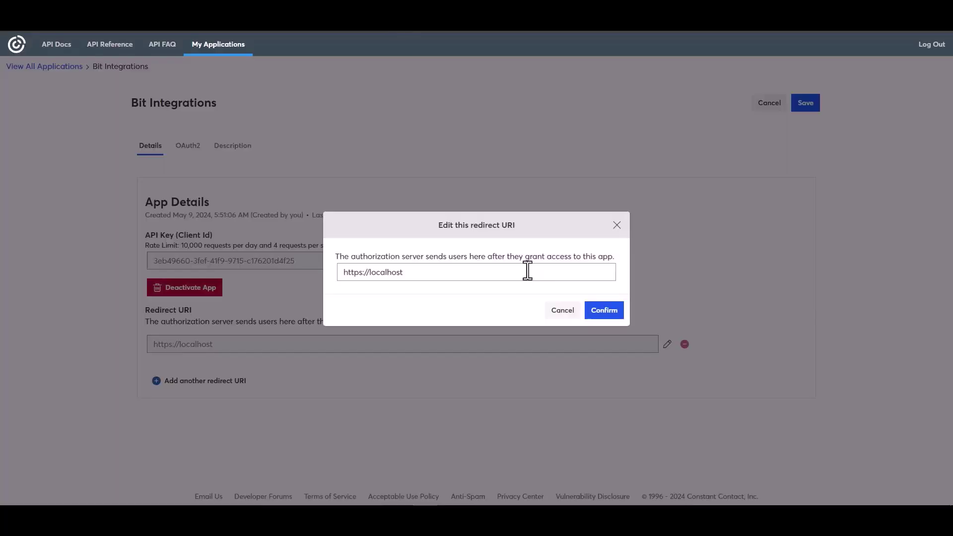
triple_click(404, 272)
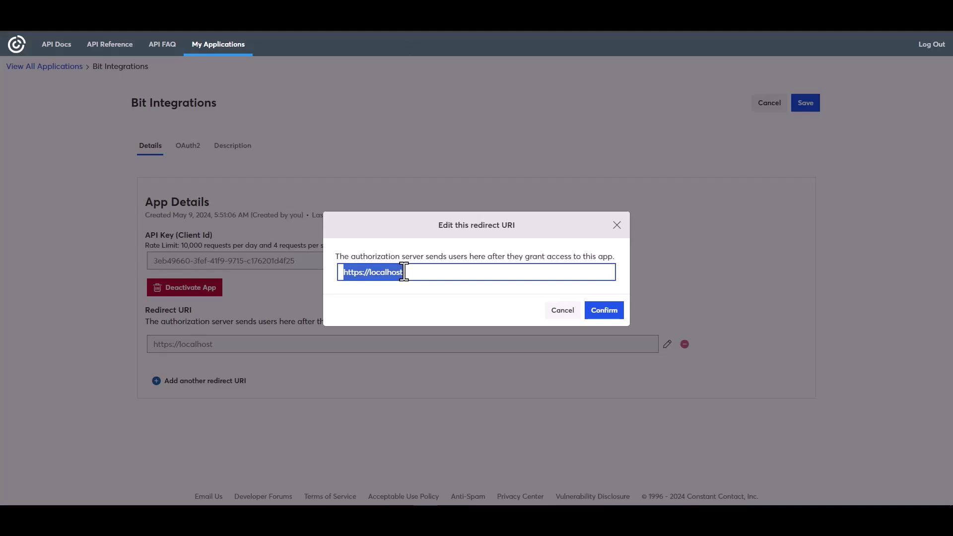
key(ctrl+v)
click(603, 312)
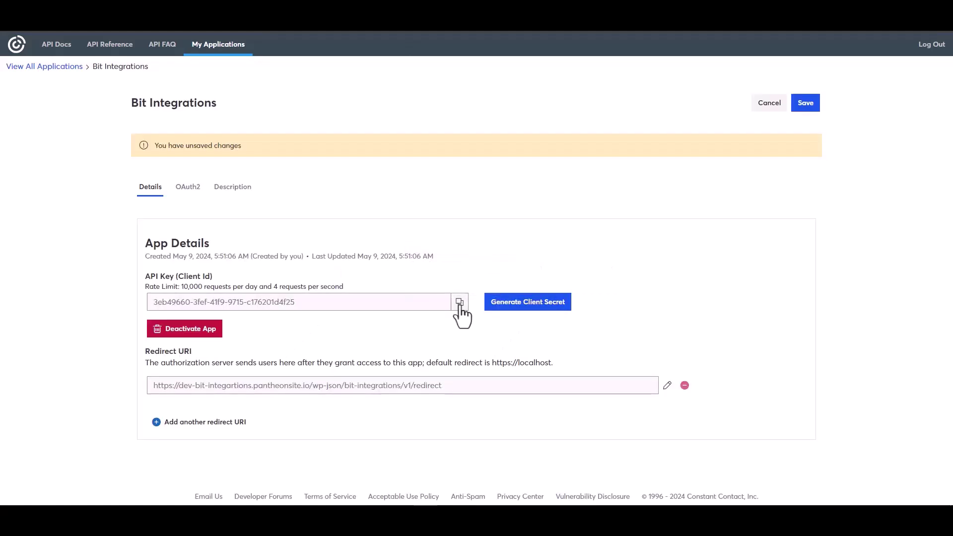
- Copy the app's API key into the Client id field in WordPress
click(460, 303)
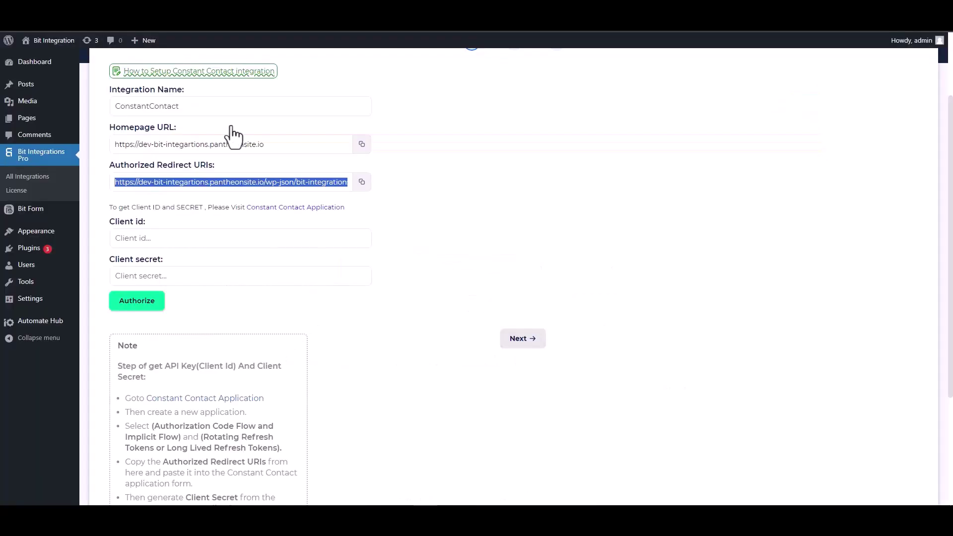
click(171, 238)
key(ctrl+v)
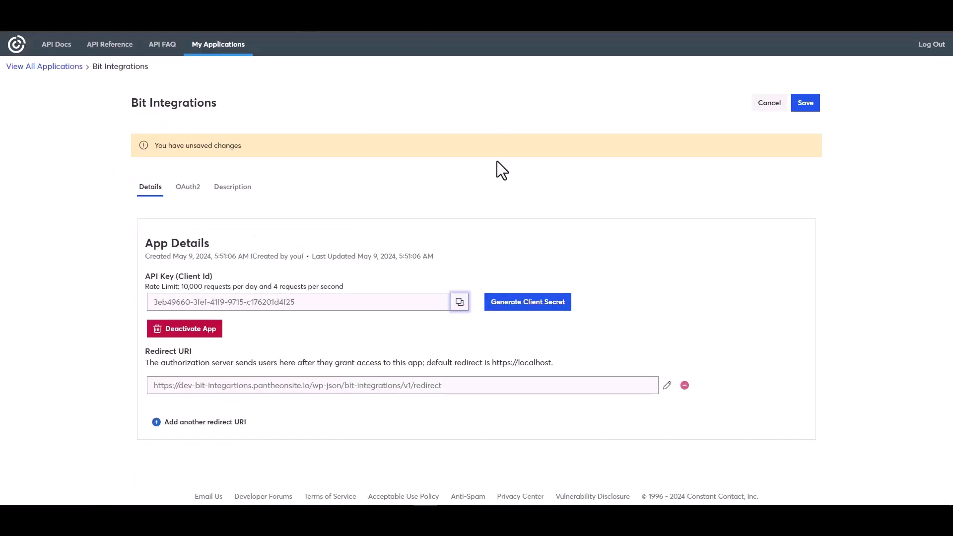
- Generate and copy a new client secret, then save the app settings
click(507, 304)
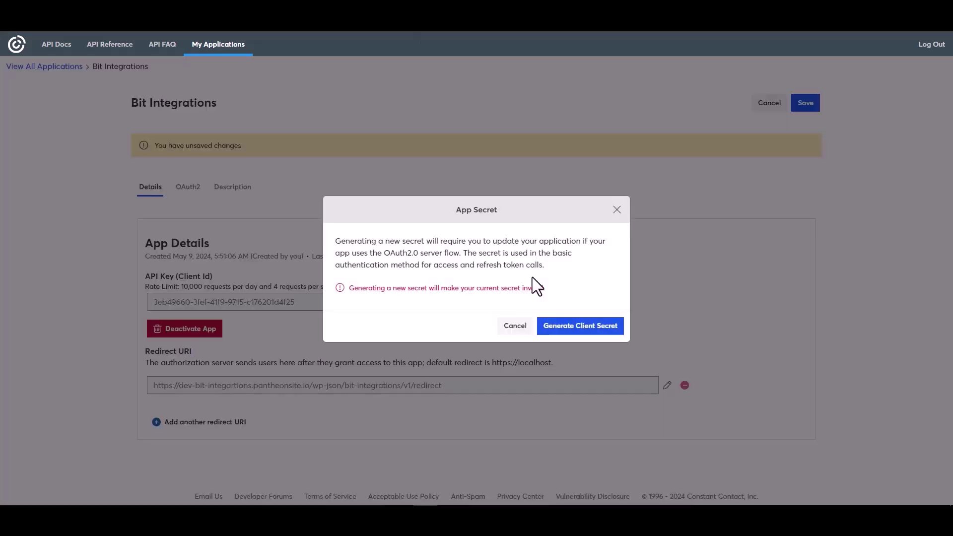
click(567, 327)
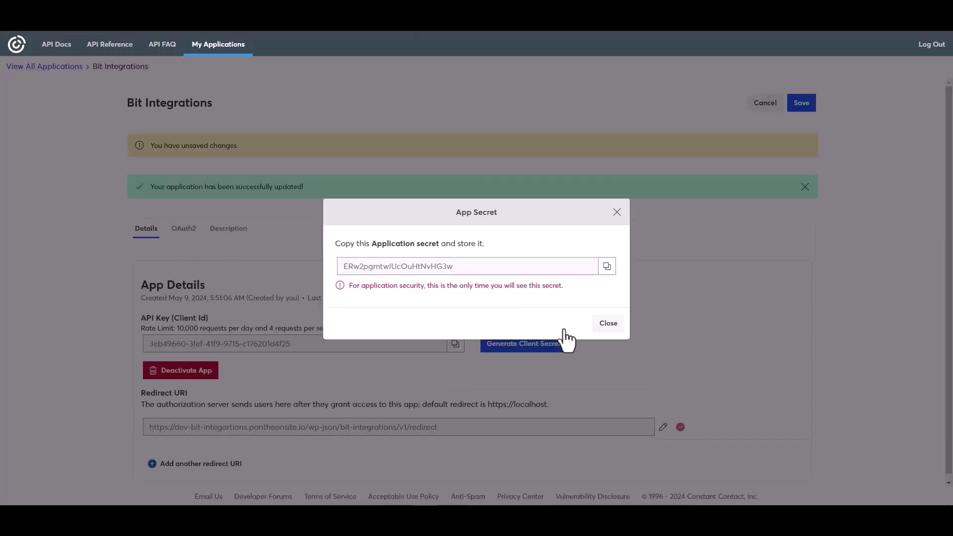
click(608, 267)
click(609, 323)
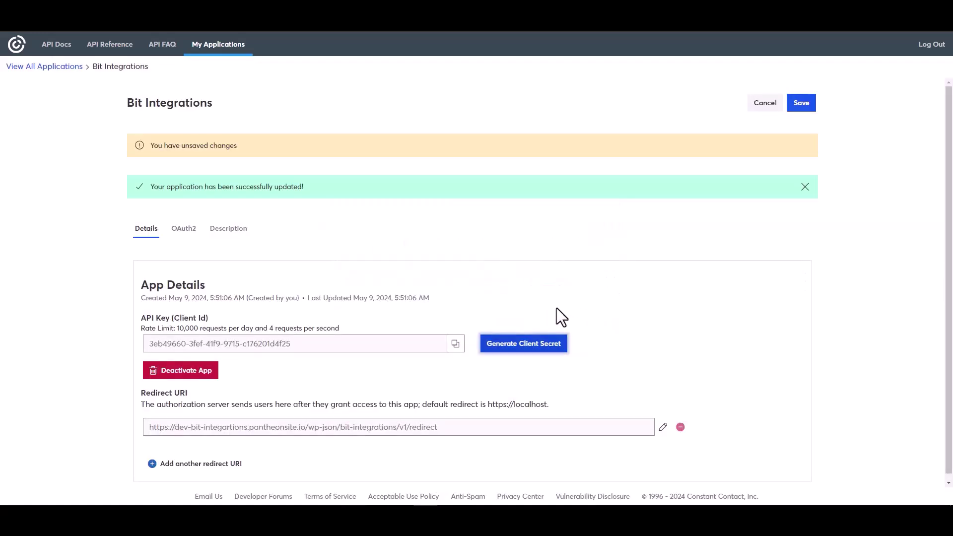
click(800, 103)
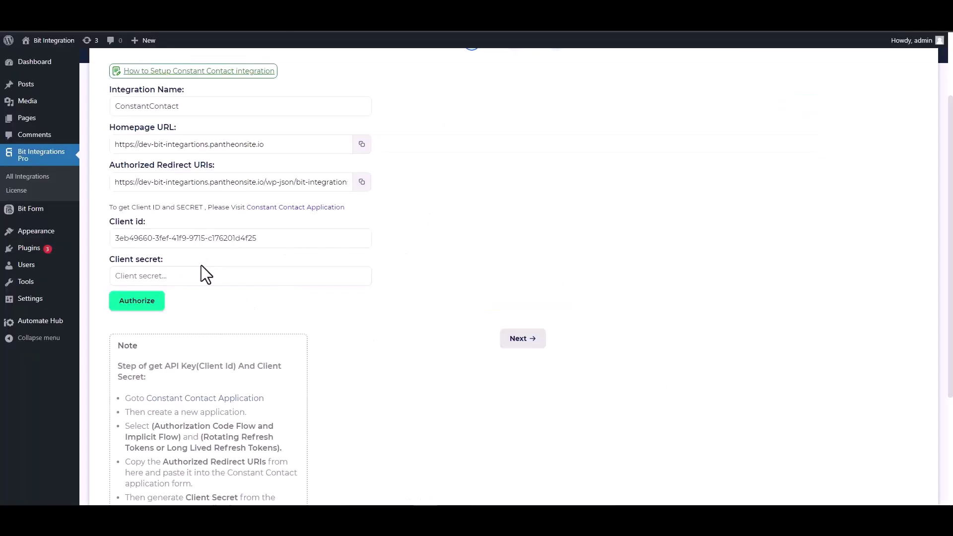
- Paste the client secret, authorize and allow the Constant Contact connection, then advance to field mapping
click(194, 276)
key(ctrl+v)
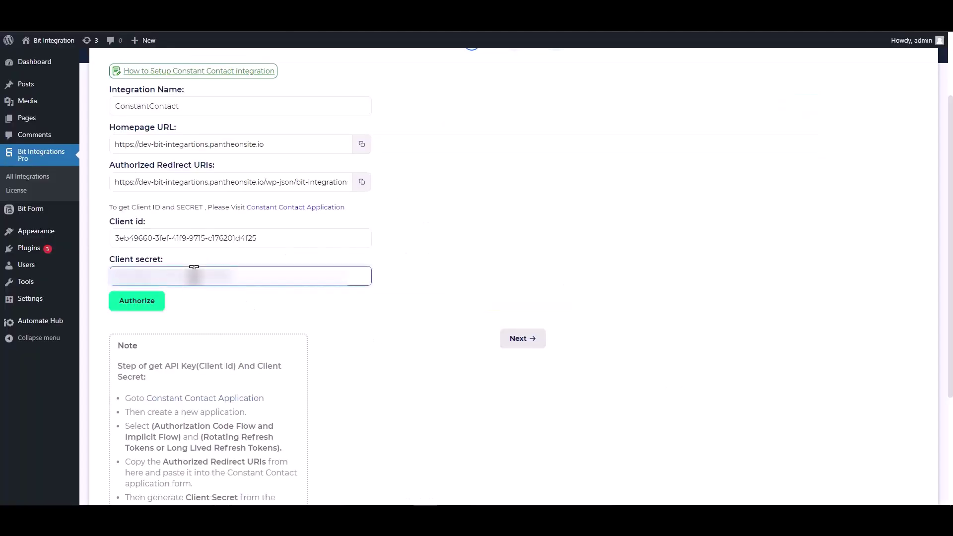
click(138, 309)
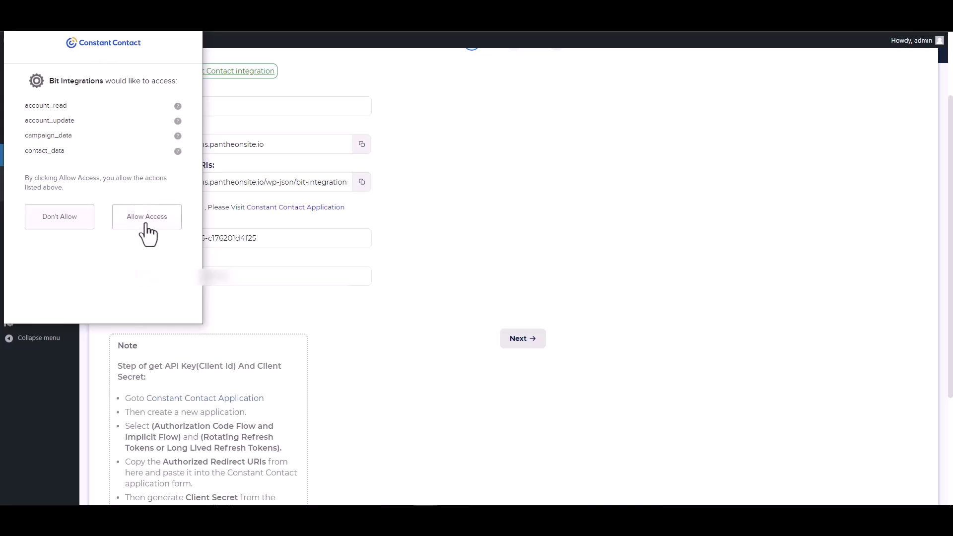
click(145, 220)
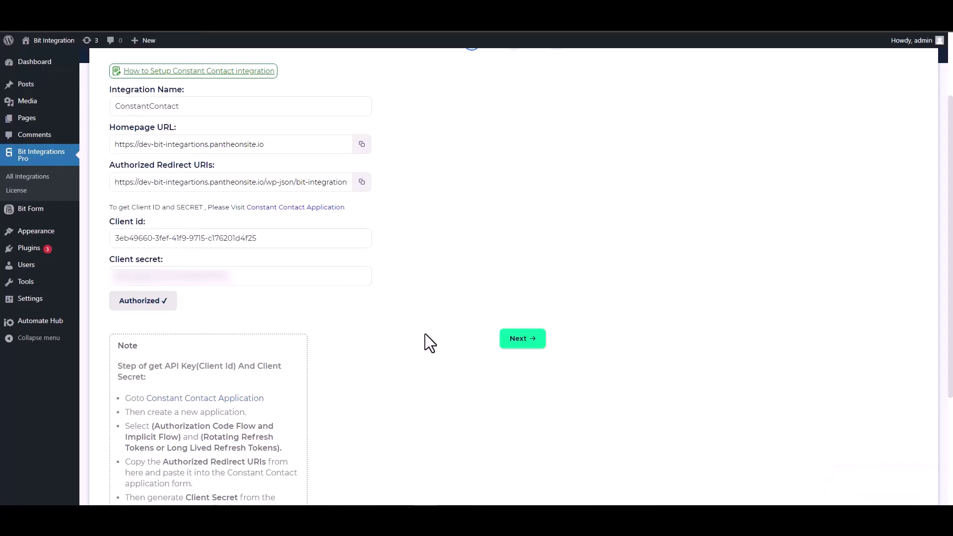
click(521, 340)
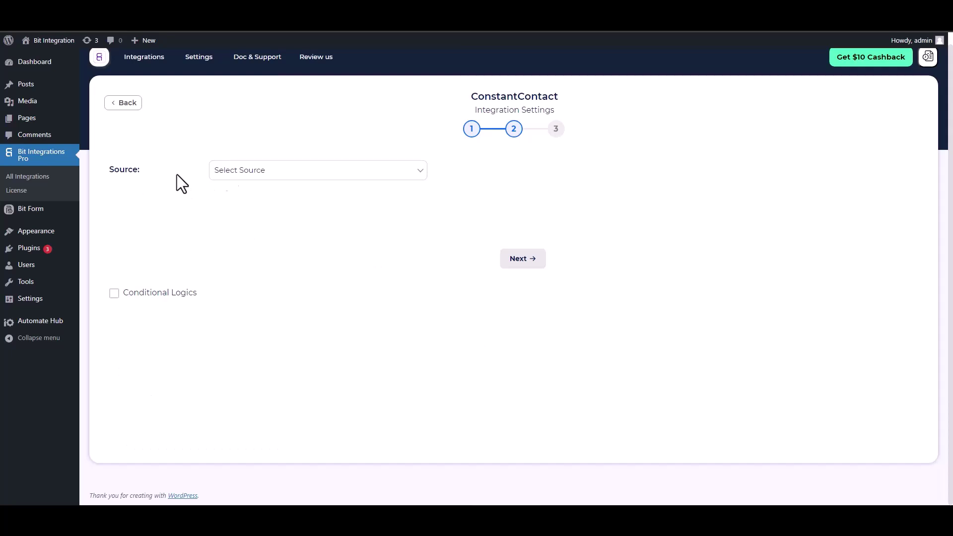
- Set Source to Contact and map the form's Email field to Email
click(271, 174)
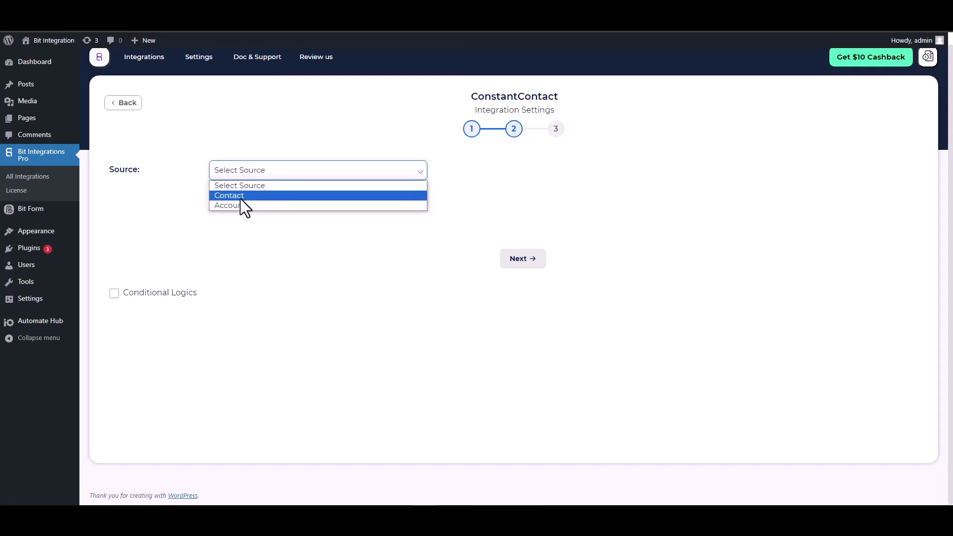
click(240, 196)
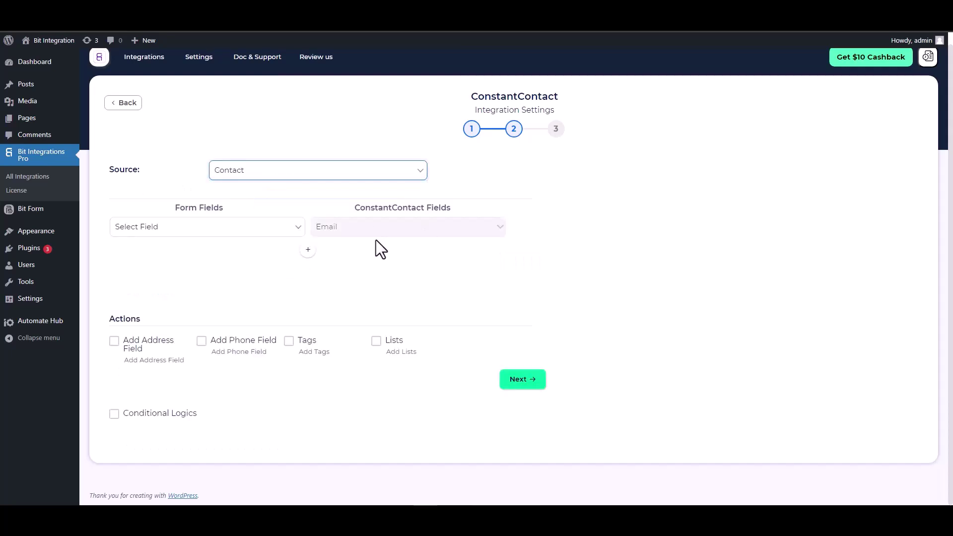
click(259, 234)
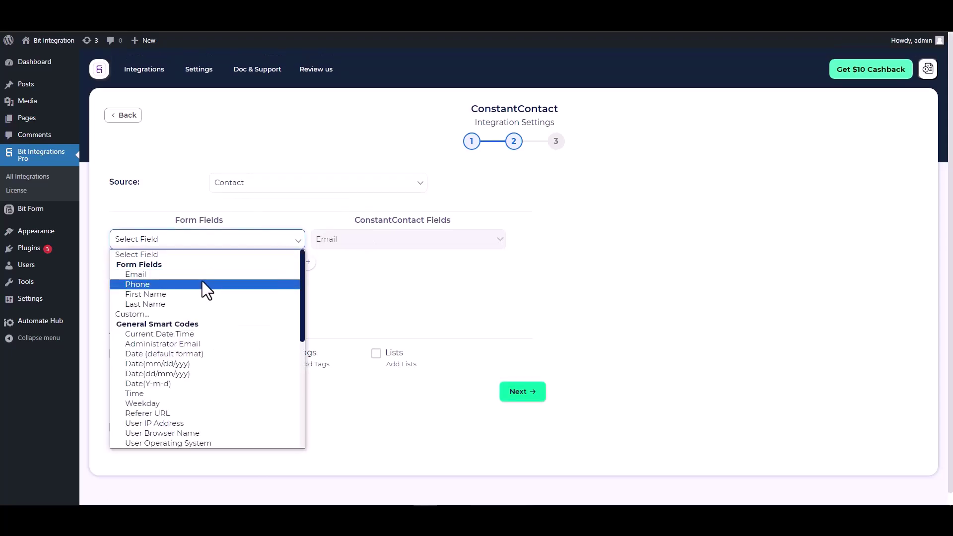
click(174, 276)
- Add mapping rows for First Name → First Name and Last Name → Last Name
click(307, 262)
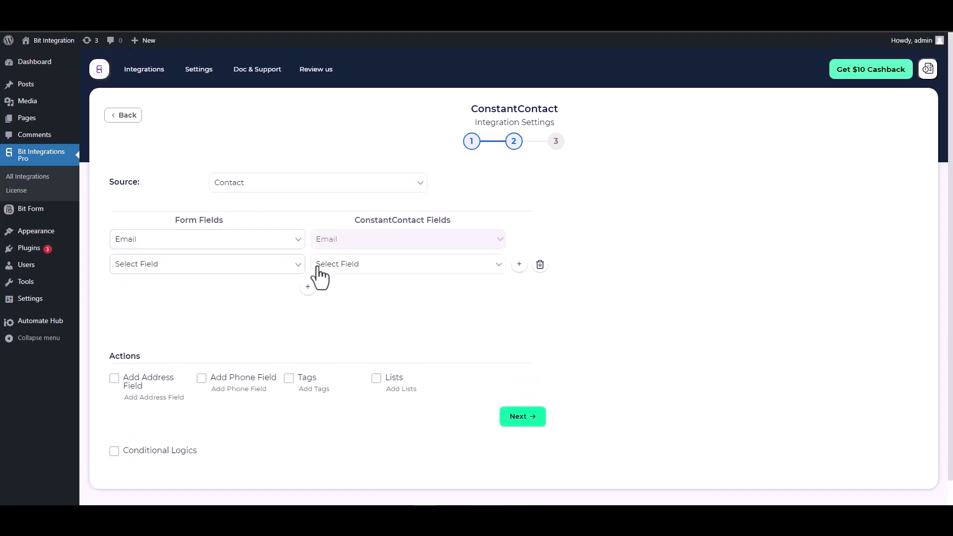
click(341, 266)
click(330, 287)
click(248, 268)
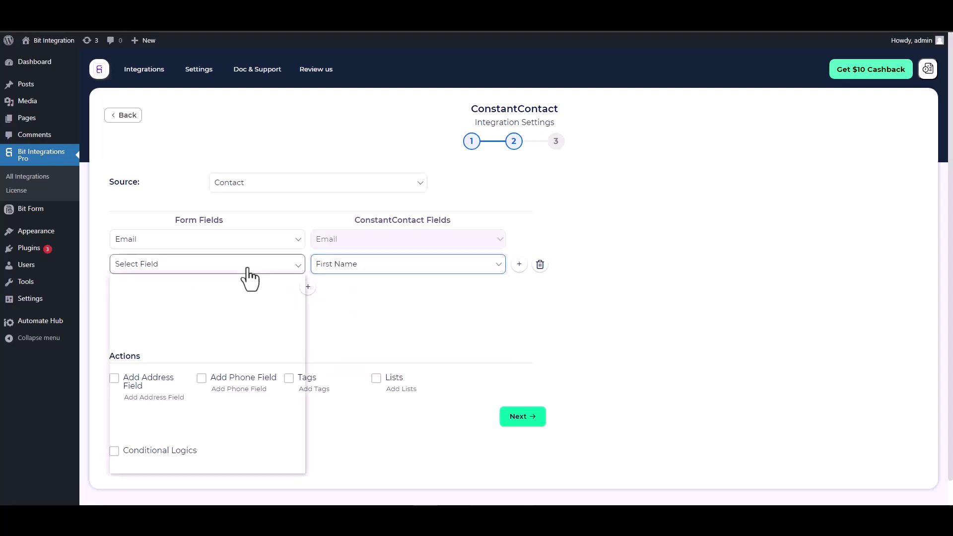
click(148, 319)
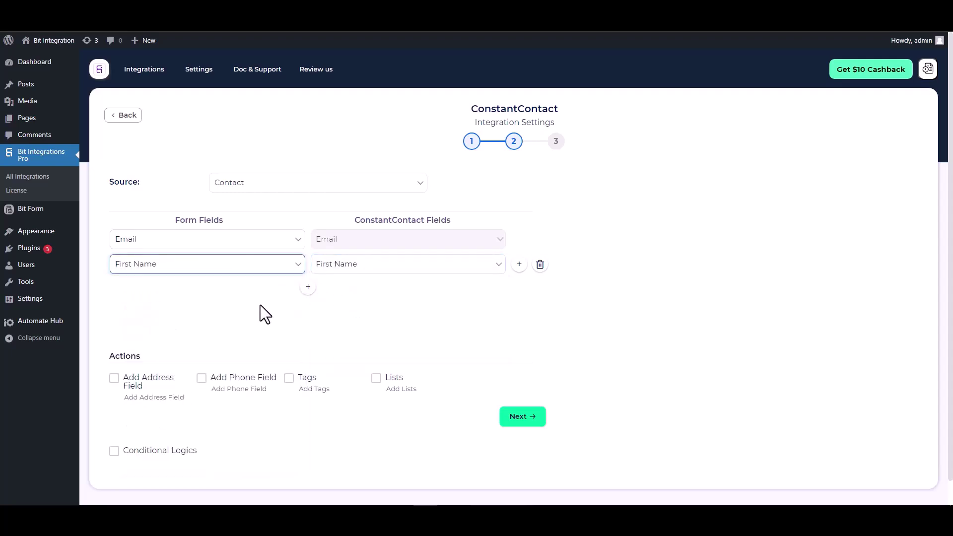
click(308, 287)
click(340, 290)
click(339, 325)
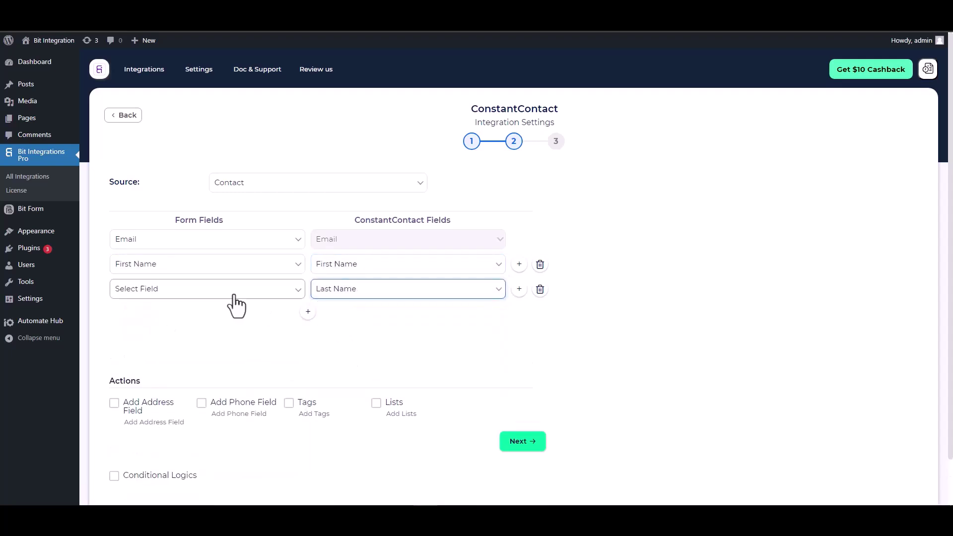
click(234, 296)
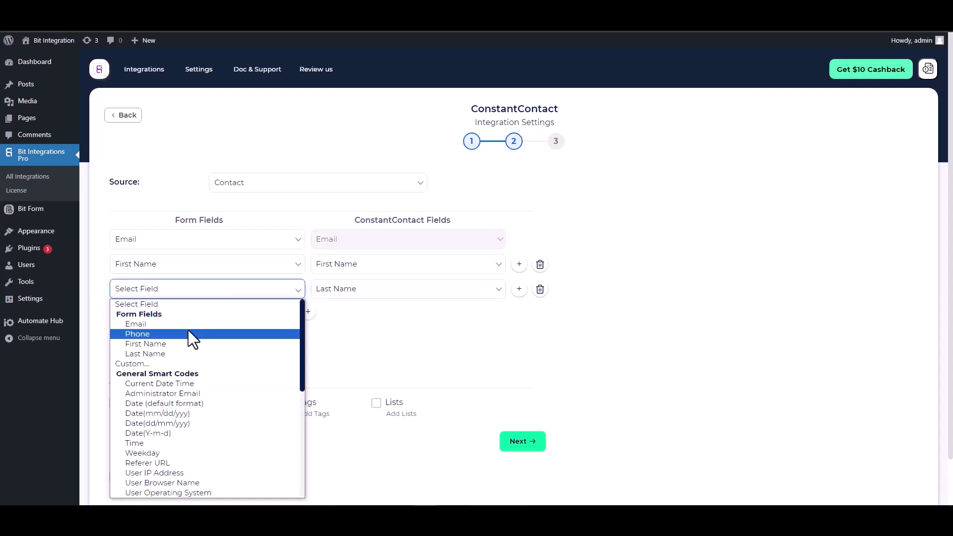
click(149, 354)
- Add a fourth mapping row linking the form's Phone to Phone Number
click(308, 312)
click(329, 318)
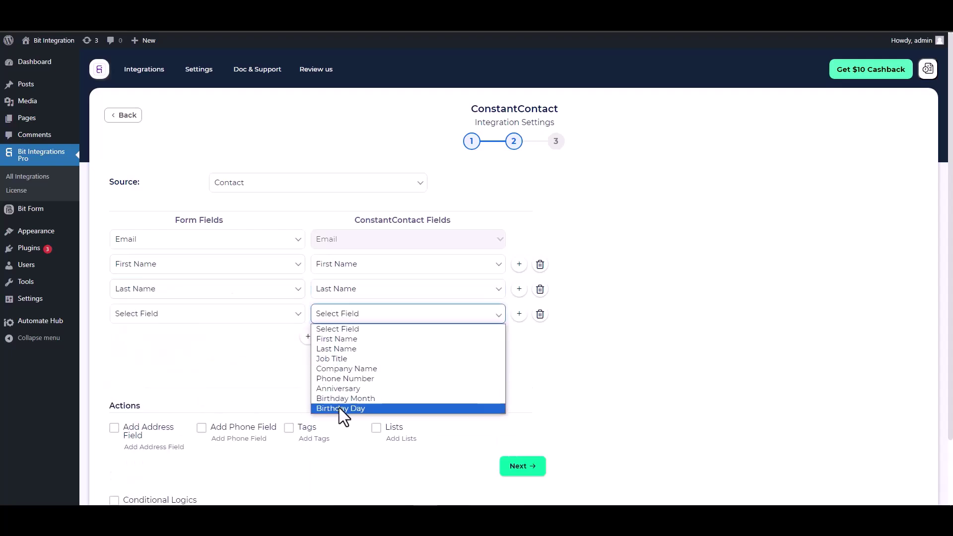
click(339, 380)
click(261, 317)
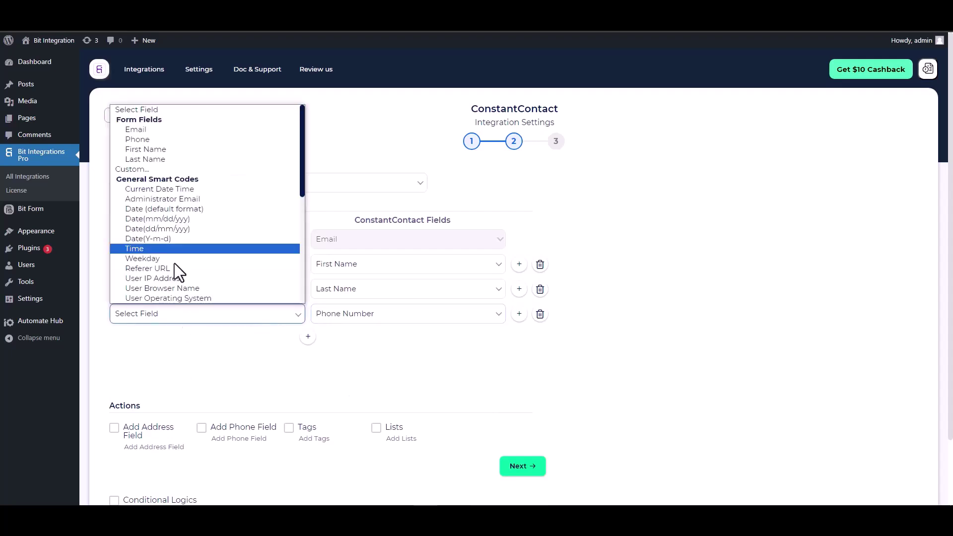
click(152, 141)
scroll(284, 327, down, 2)
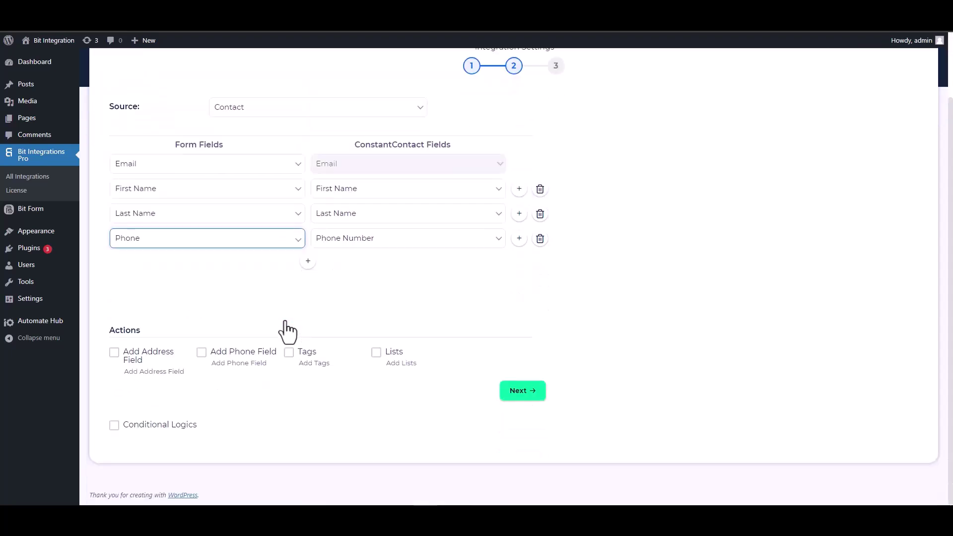
- Leave conditional logic switched off, then finish and save the ConstantContact integration
drag(128, 332, 110, 331)
click(196, 327)
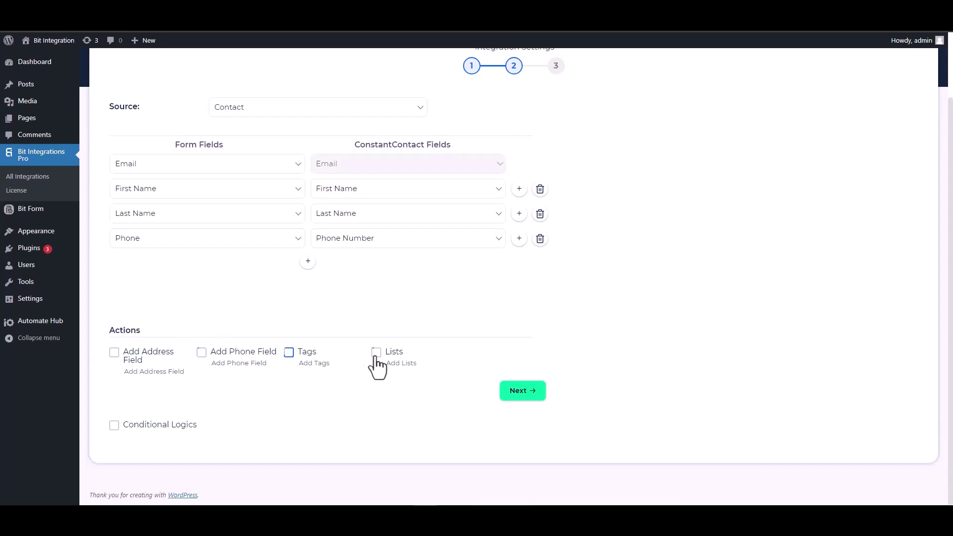
click(113, 425)
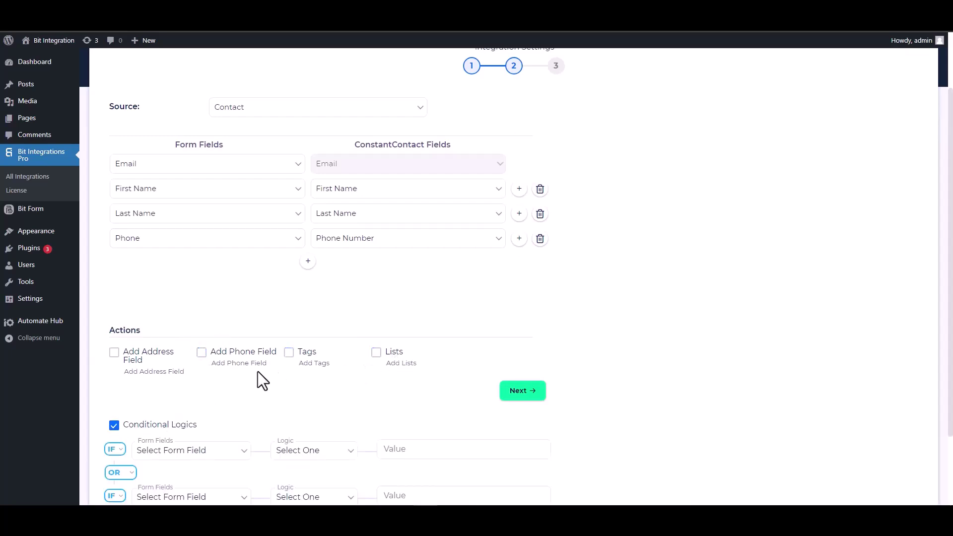
scroll(258, 371, down, 2)
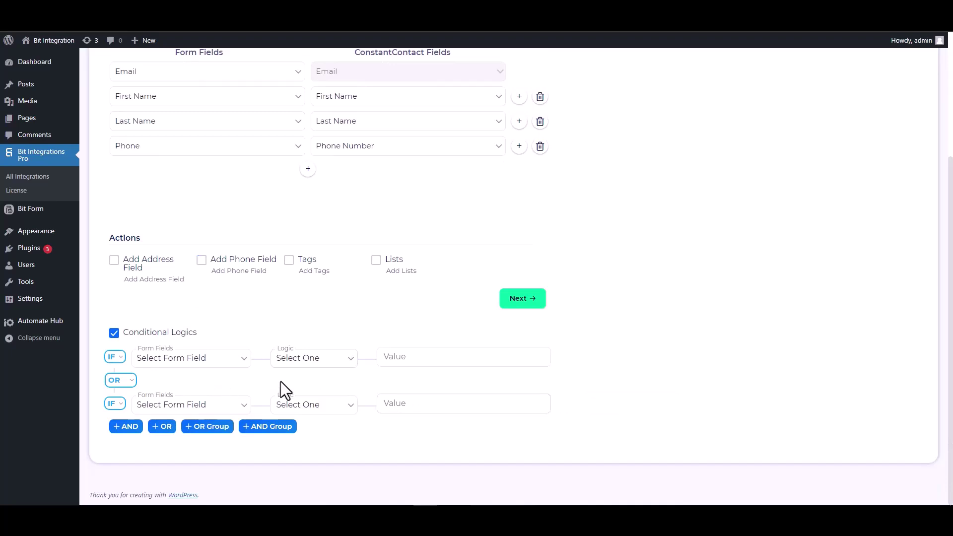
click(114, 333)
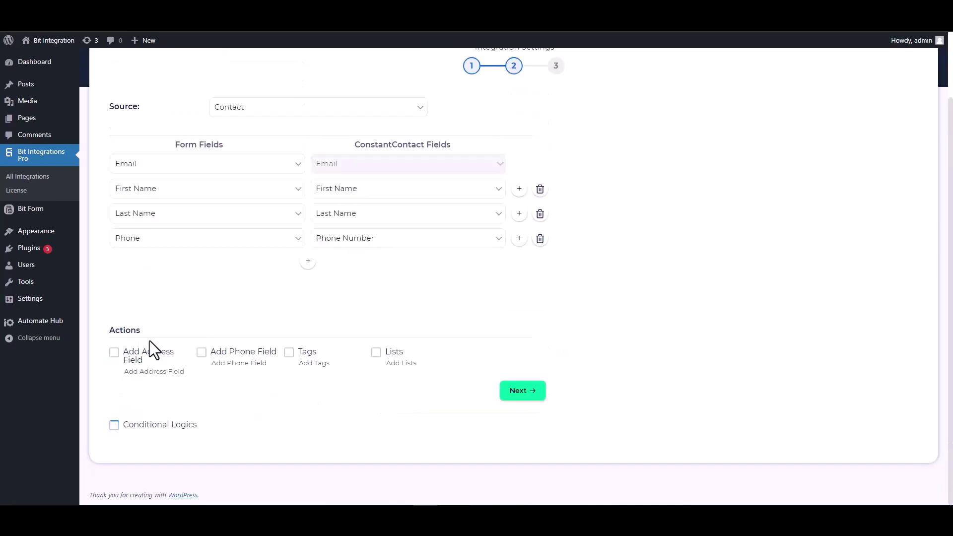
scroll(449, 407, up, 1)
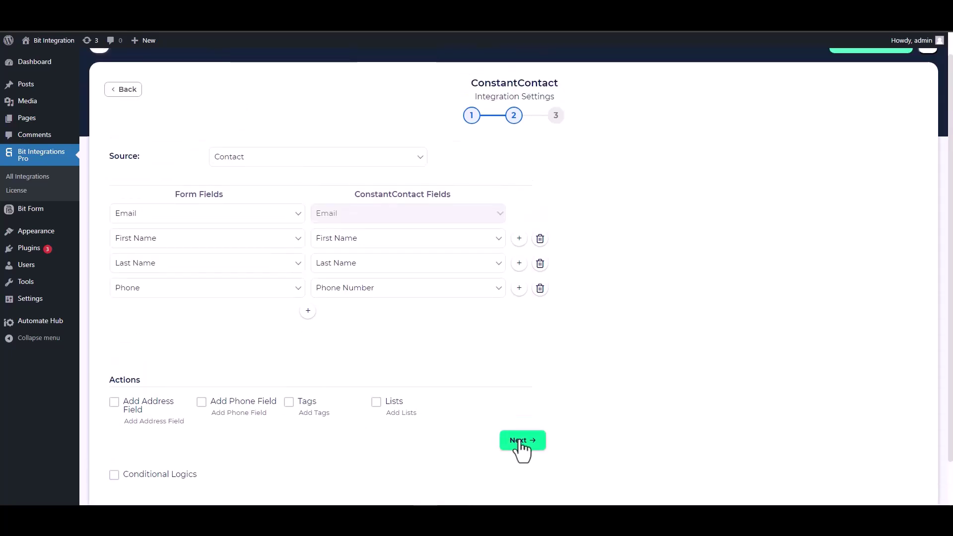
click(519, 444)
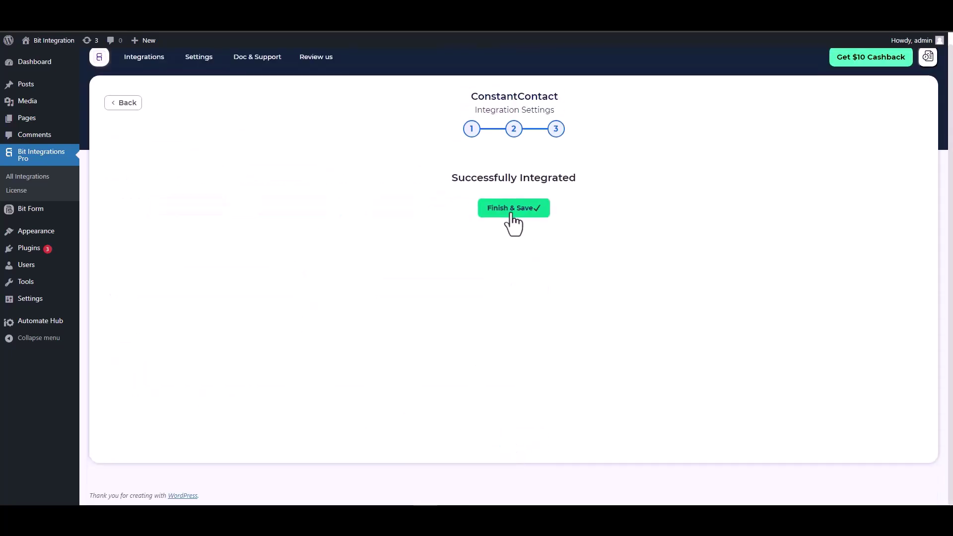
click(511, 214)
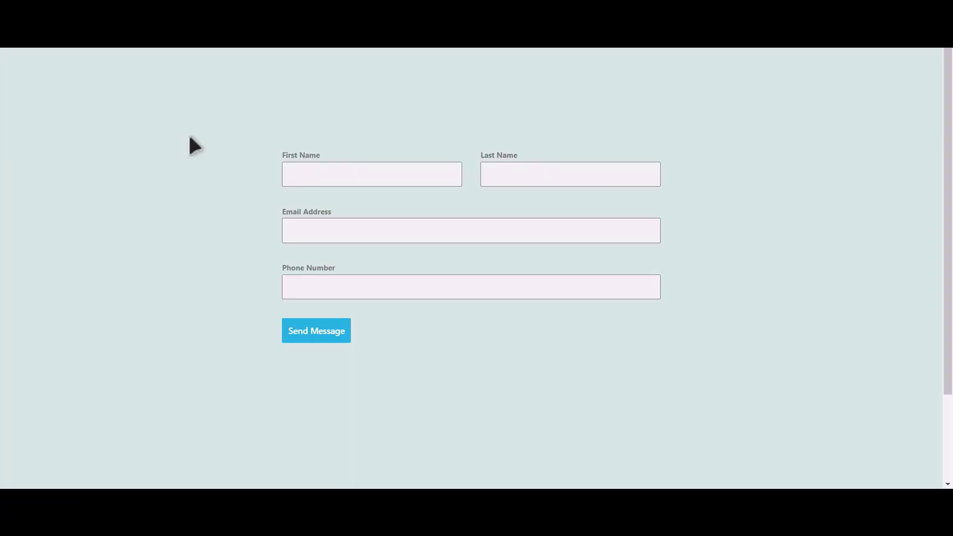
- Fill the contact form with first name Bit, last name Integrations, an email and phone, then submit
click(386, 178)
text(Integrations)
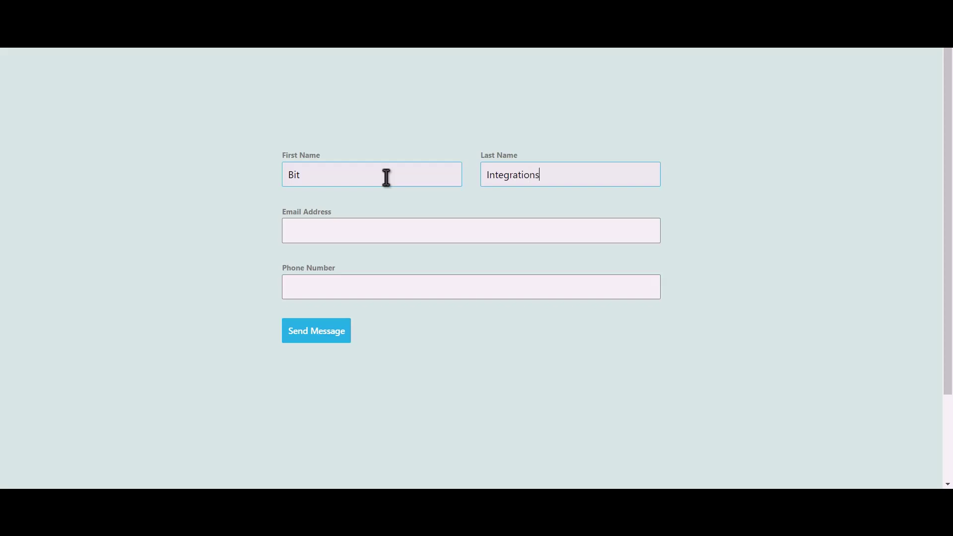
key(Tab)
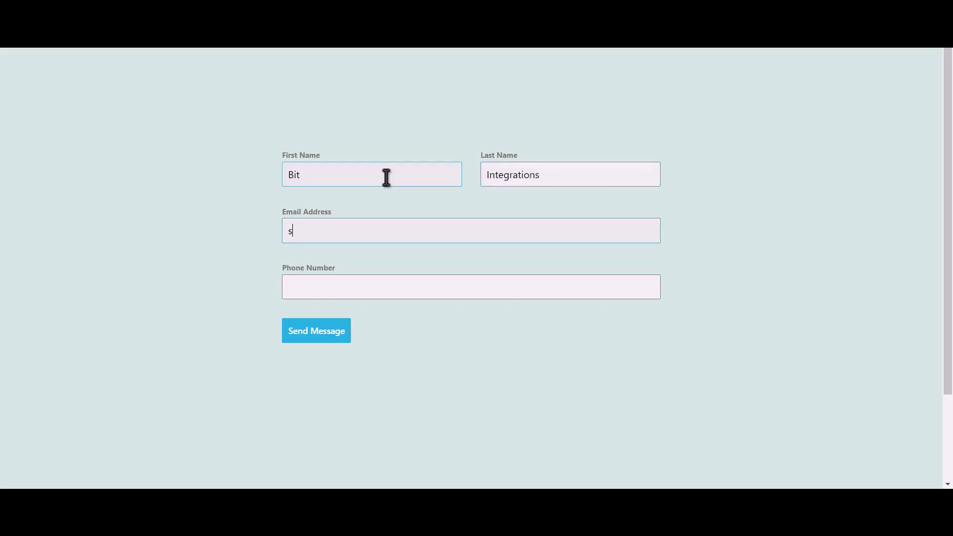
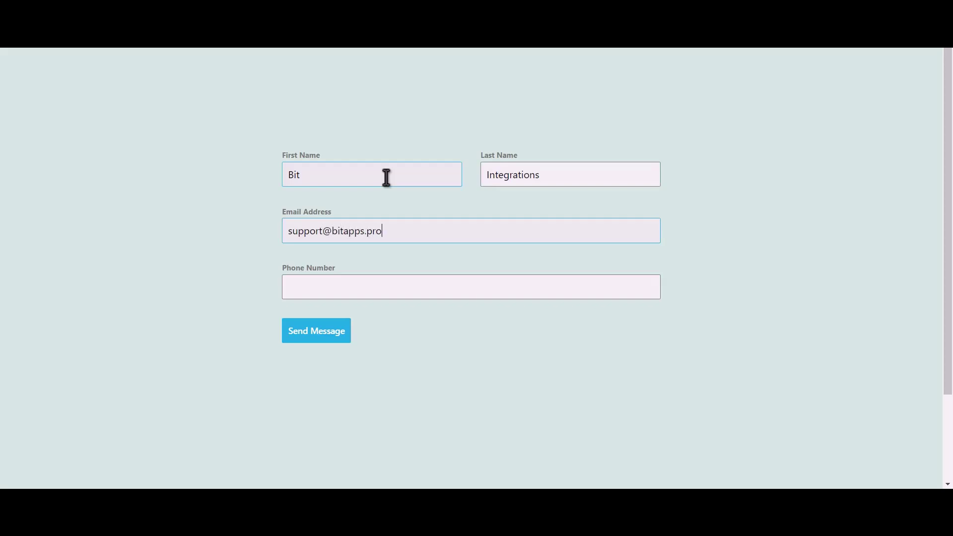
text(444555666)
click(327, 339)
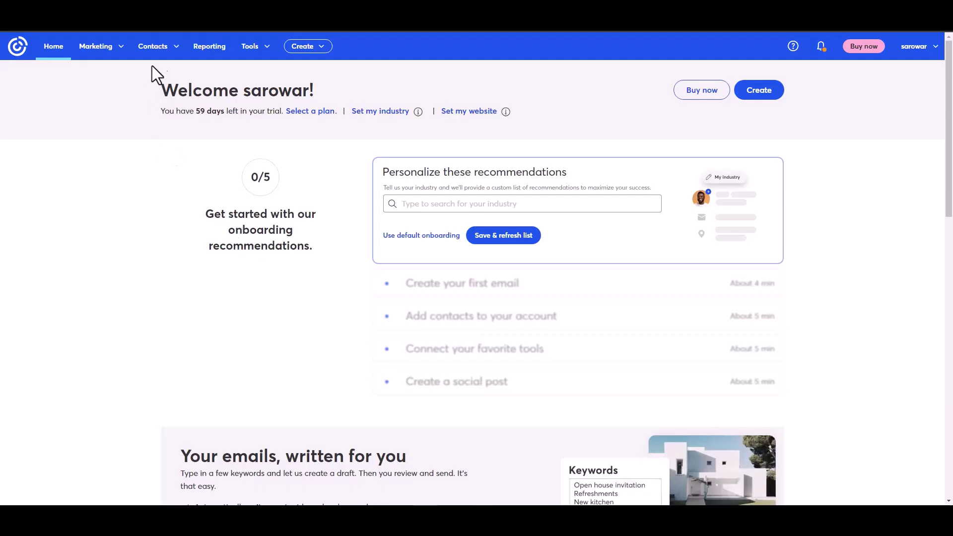
- Open the new contact from All contacts and highlight its 'Added by API' note
click(169, 50)
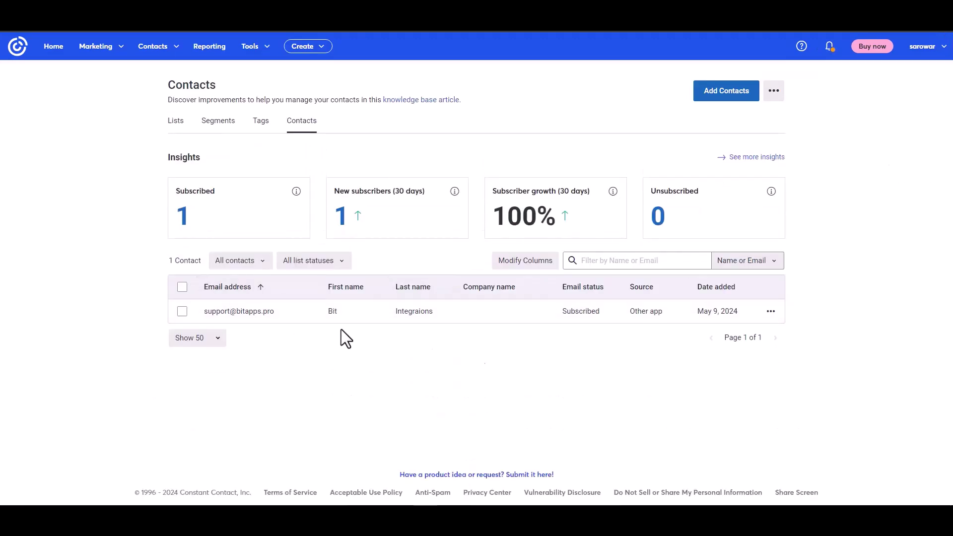
click(248, 313)
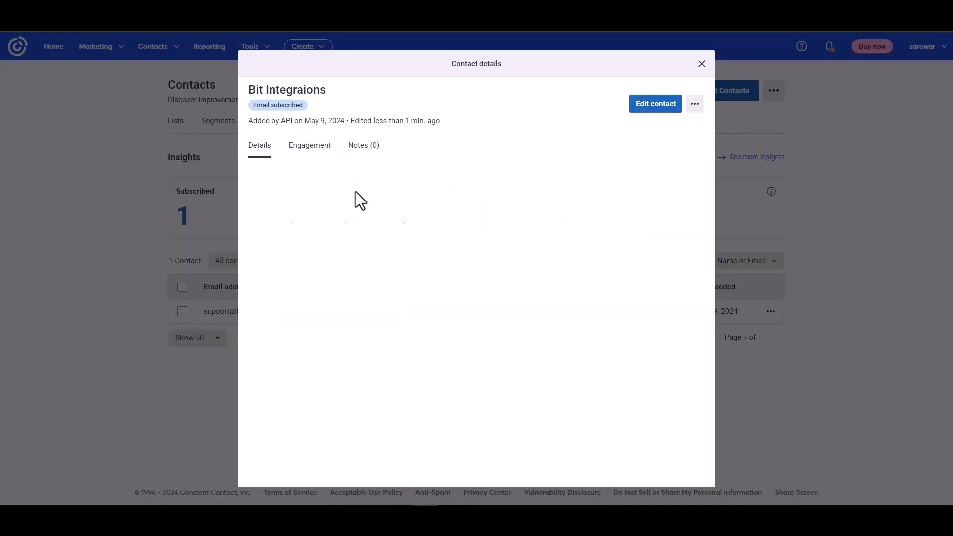
drag(252, 113, 296, 119)
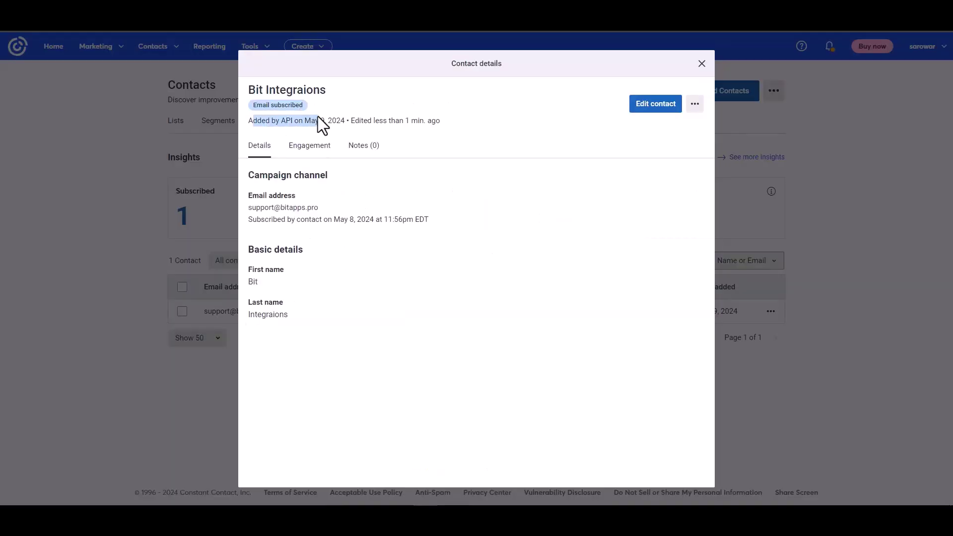
click(394, 275)
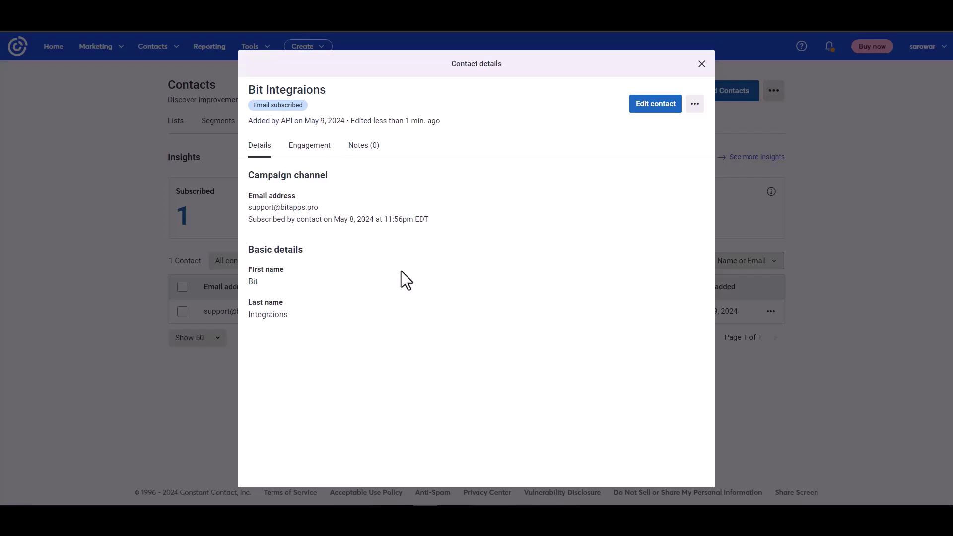